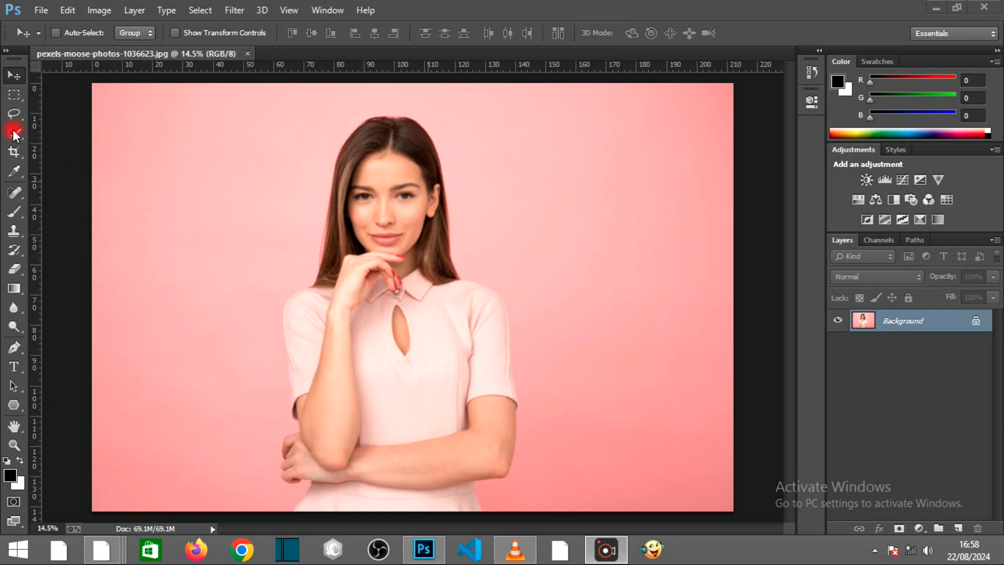
# Select the whole woman, including her hair, dress and both arms, with the Quick Selection tool
pyautogui.click(12, 132)
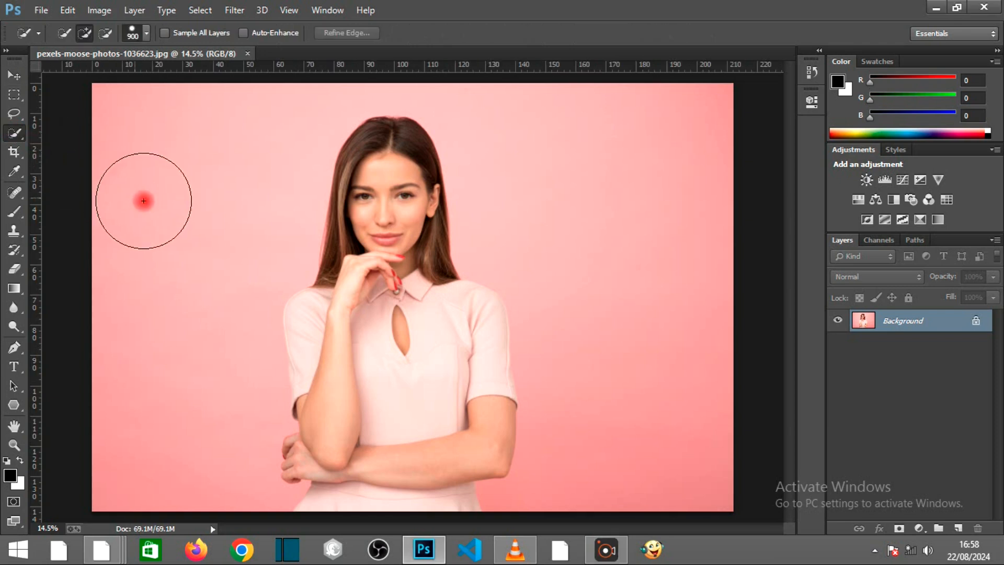
pyautogui.click(411, 357)
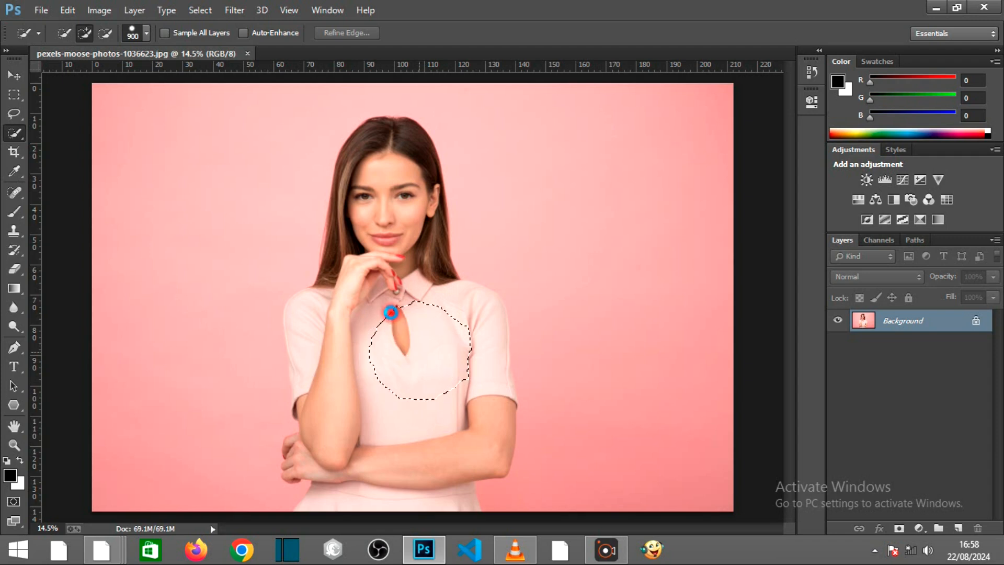
pyautogui.moveTo(399, 327)
pyautogui.mouseDown()
pyautogui.moveTo(383, 250)
pyautogui.moveTo(385, 197)
pyautogui.mouseUp()
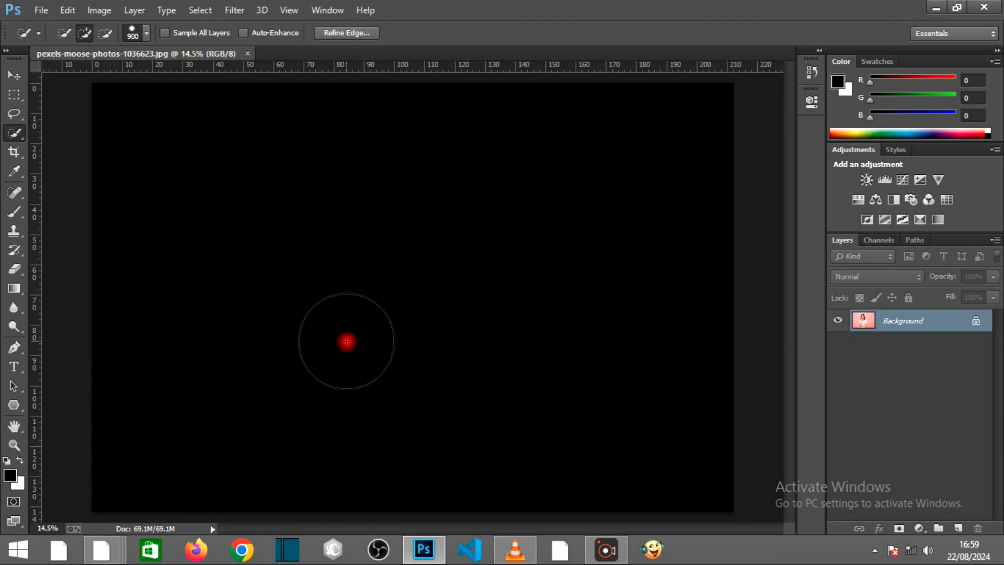
pyautogui.moveTo(346, 341); pyautogui.dragTo(346, 363)
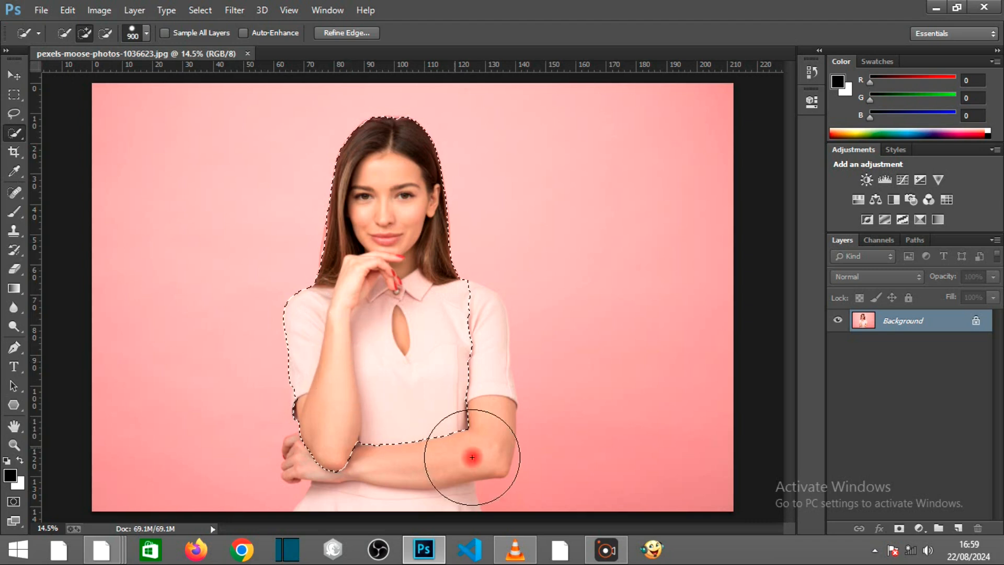
pyautogui.moveTo(463, 393); pyautogui.dragTo(459, 393)
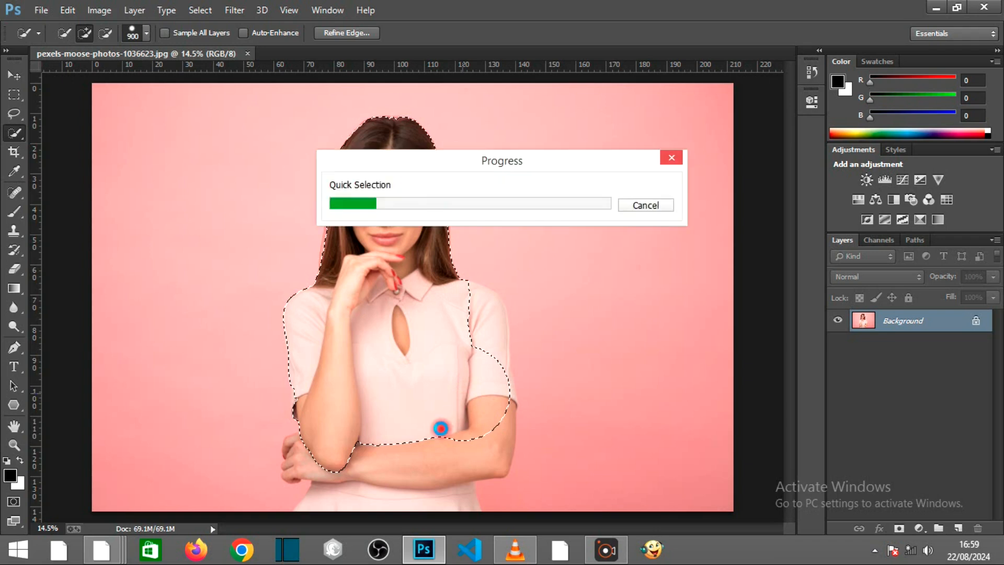
pyautogui.click(466, 388)
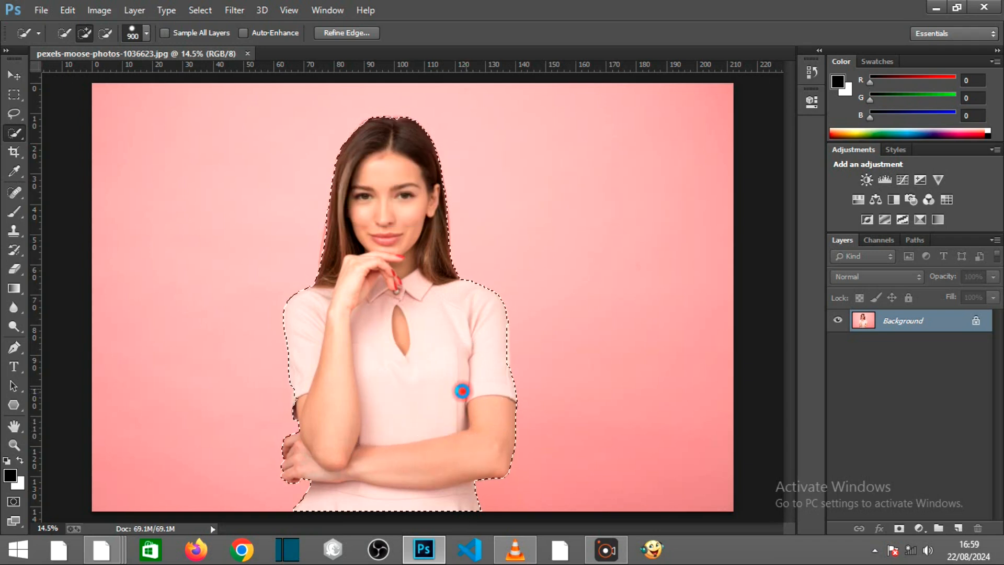
pyautogui.moveTo(467, 366)
pyautogui.mouseDown()
pyautogui.moveTo(460, 333)
pyautogui.moveTo(397, 307)
pyautogui.moveTo(423, 304)
pyautogui.moveTo(400, 277)
pyautogui.moveTo(391, 416)
pyautogui.moveTo(360, 424)
pyautogui.moveTo(360, 404)
pyautogui.moveTo(342, 403)
pyautogui.moveTo(371, 389)
pyautogui.moveTo(365, 262)
pyautogui.moveTo(410, 229)
pyautogui.moveTo(387, 211)
pyautogui.moveTo(393, 219)
pyautogui.moveTo(348, 202)
pyautogui.mouseUp()
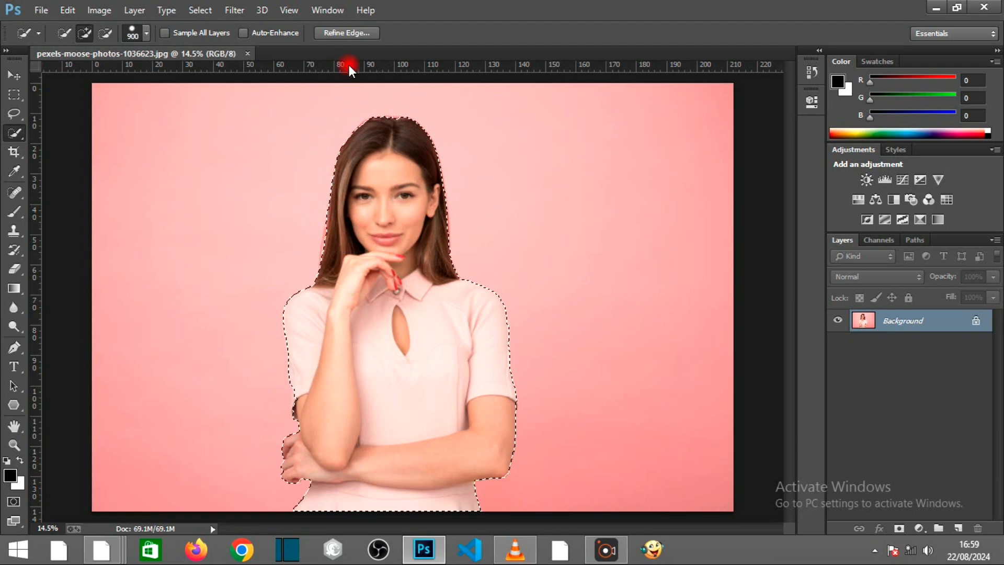
# Refine the selection edge with Smooth set to 100 and output it to New Layer with Layer Mask
pyautogui.click(346, 33)
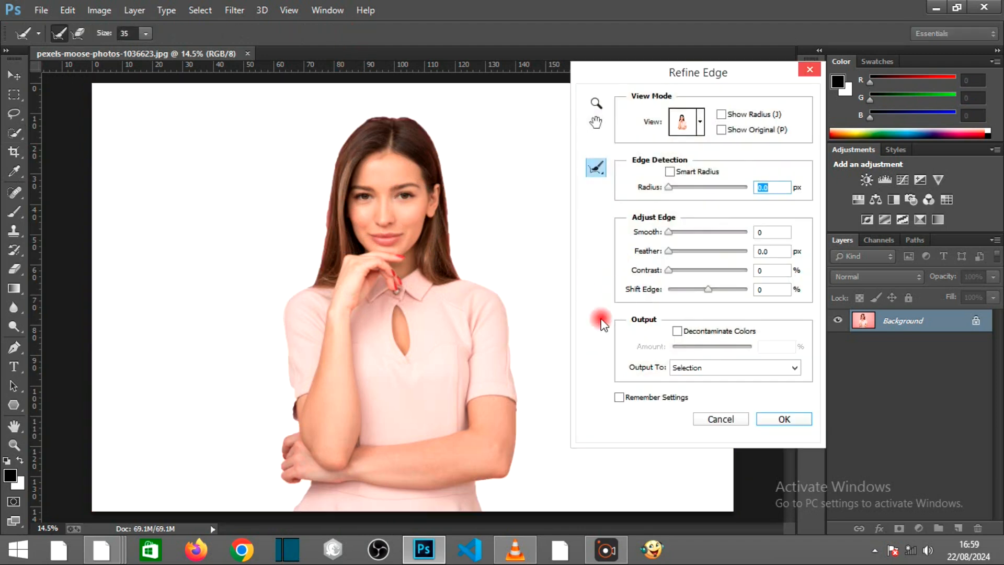
pyautogui.moveTo(670, 234); pyautogui.dragTo(750, 234)
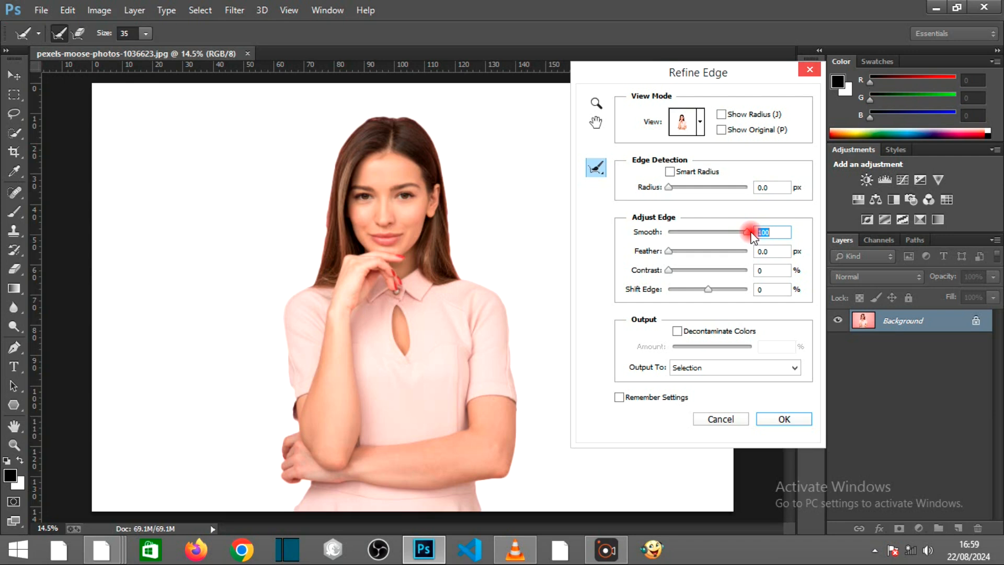
pyautogui.click(767, 367)
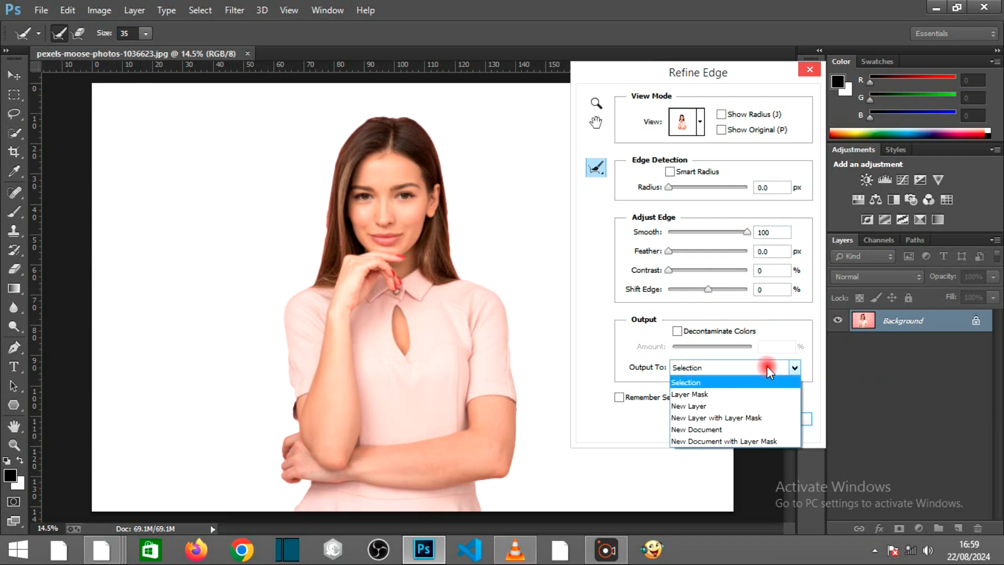
pyautogui.click(731, 418)
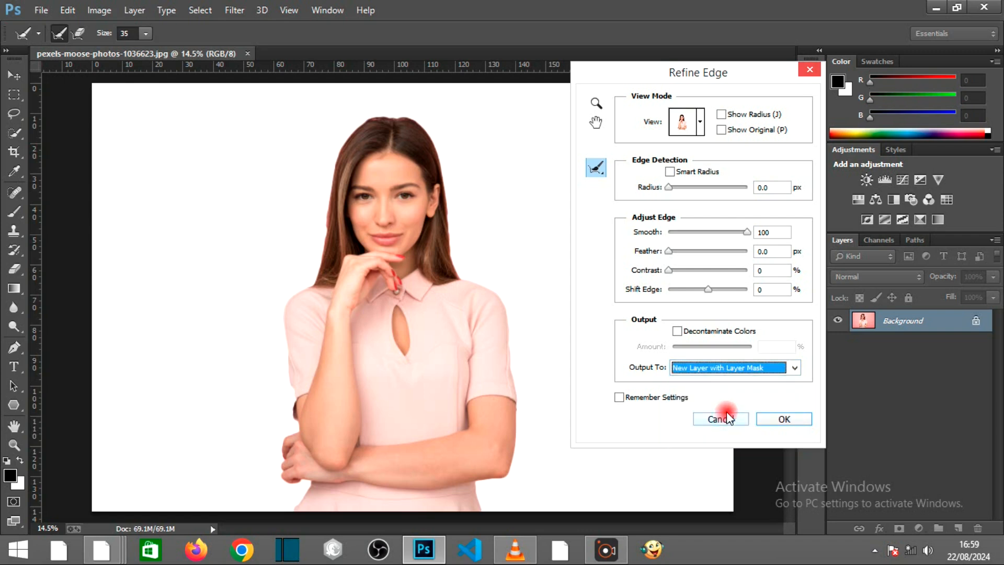
pyautogui.click(782, 419)
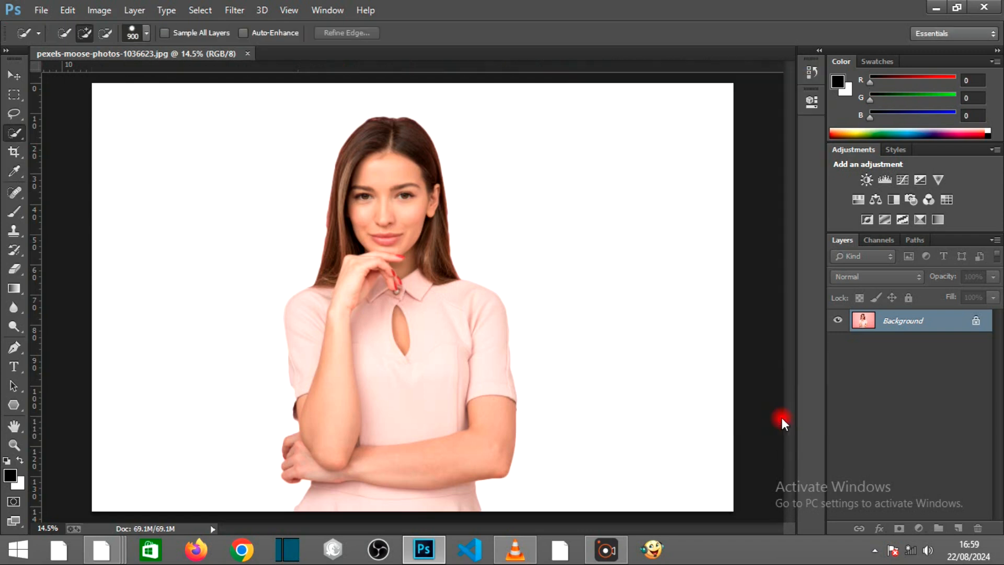
# Create a new 1280 × 720 pixel RGB document at 72 pixels/inch with white contents, and unlock its background layer
pyautogui.click(41, 9)
pyautogui.click(54, 26)
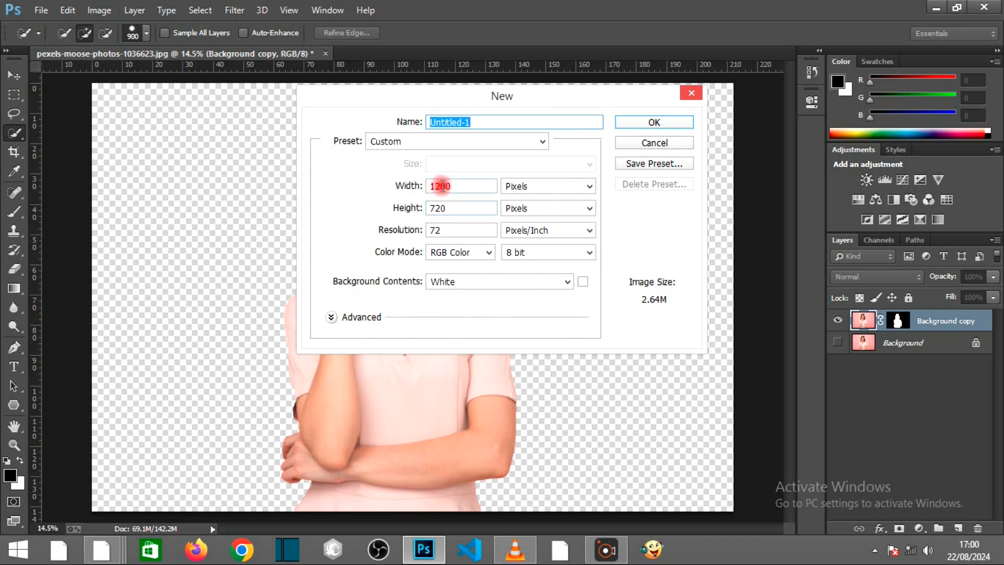
pyautogui.click(634, 124)
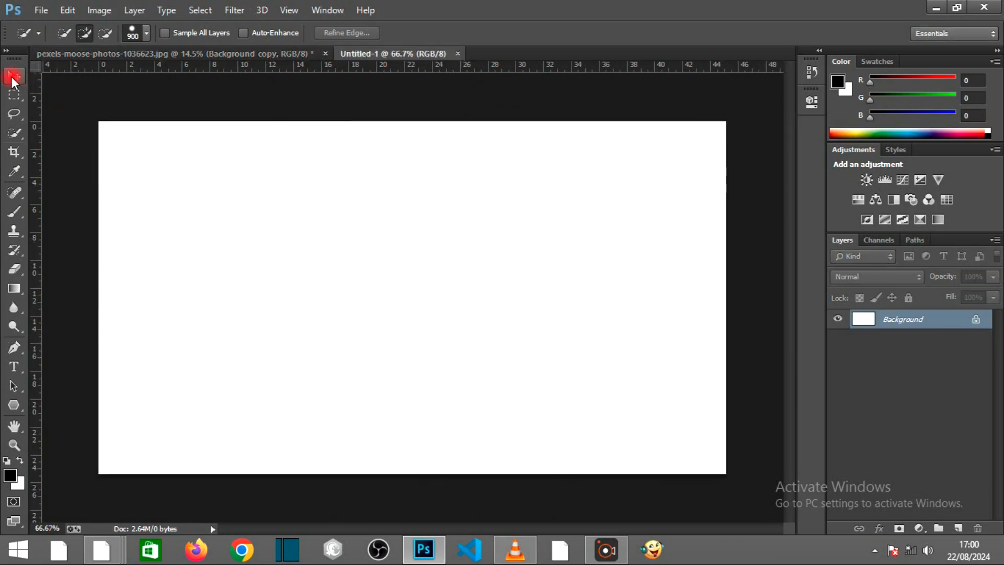
pyautogui.click(13, 79)
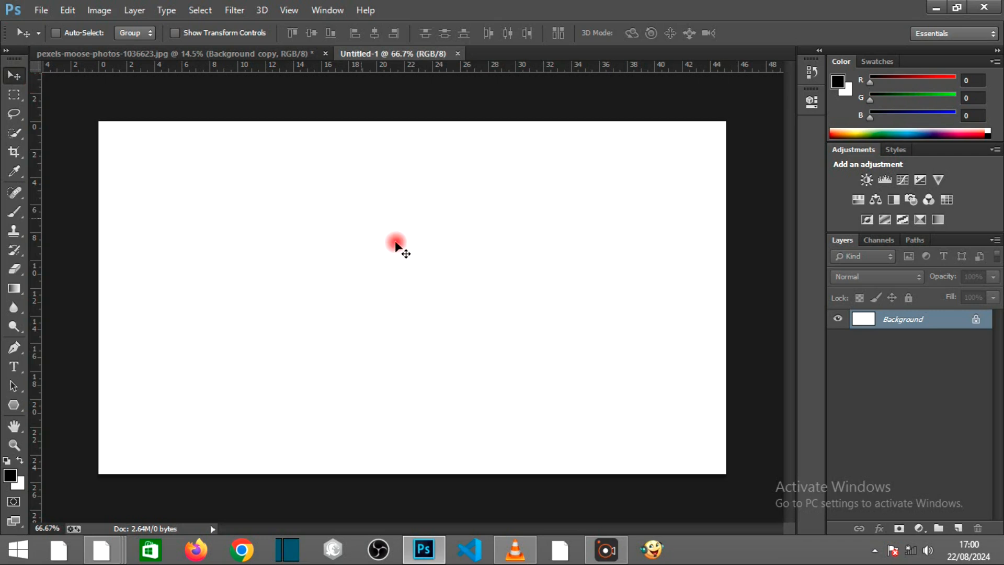
pyautogui.click(976, 321)
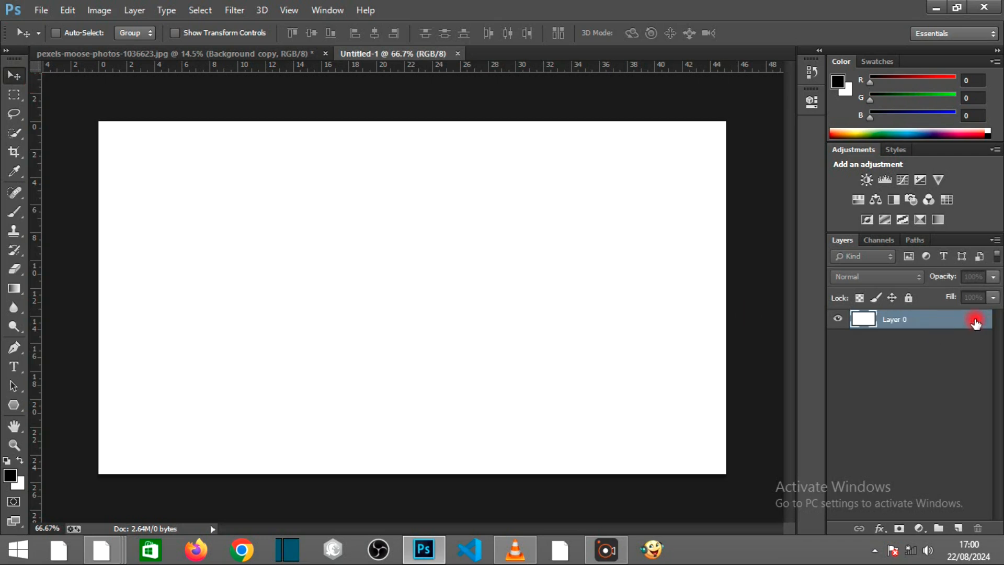
# Apply a light pink Color Overlay at 100% opacity to the unlocked white layer
pyautogui.rightClick(935, 321)
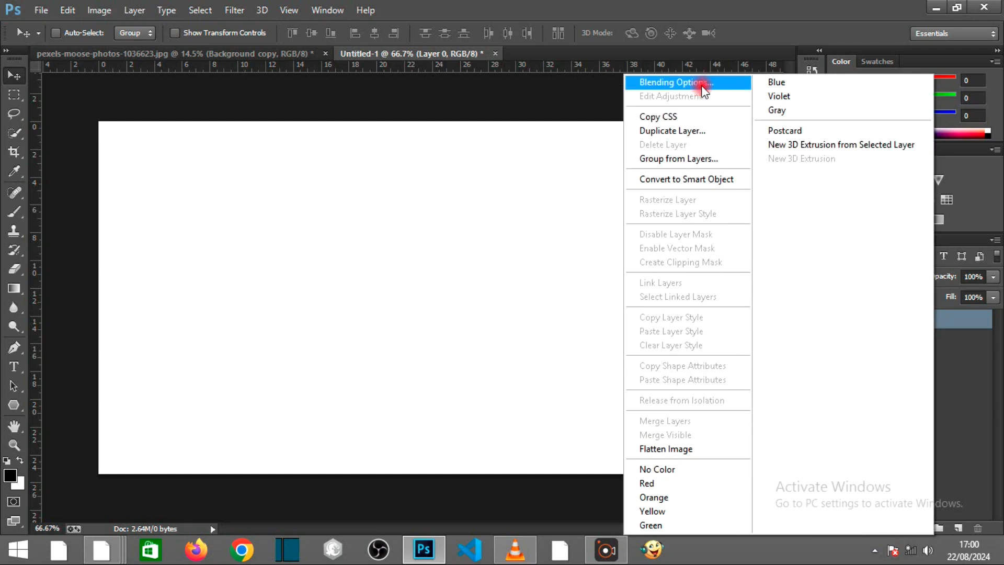
pyautogui.click(701, 84)
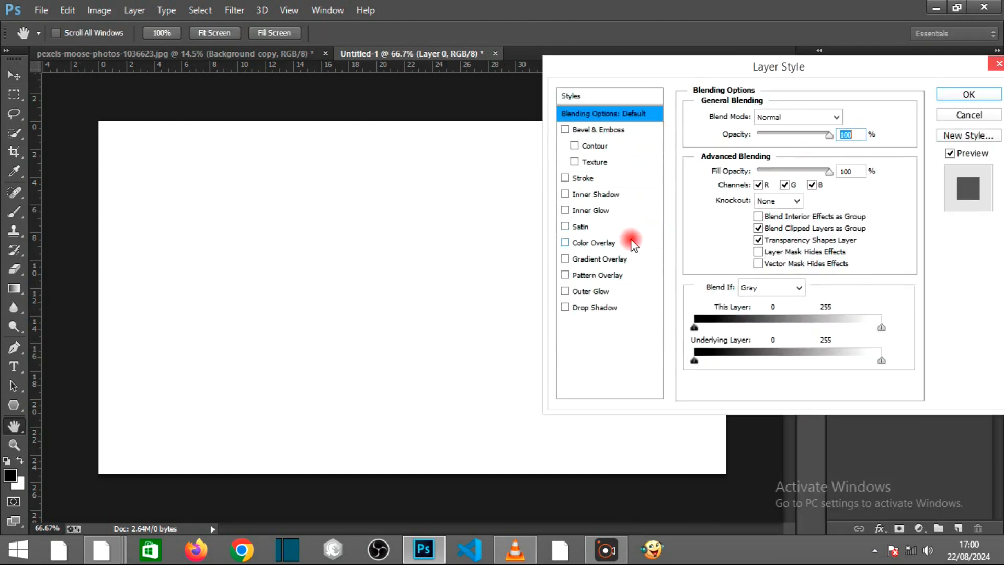
pyautogui.click(625, 244)
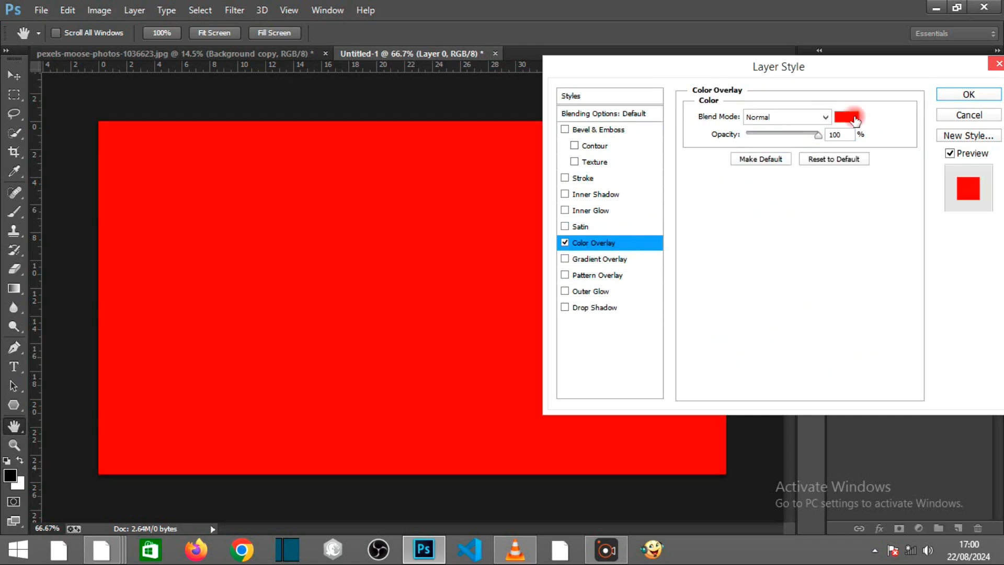
pyautogui.click(847, 117)
pyautogui.moveTo(634, 235); pyautogui.dragTo(645, 212)
pyautogui.click(916, 194)
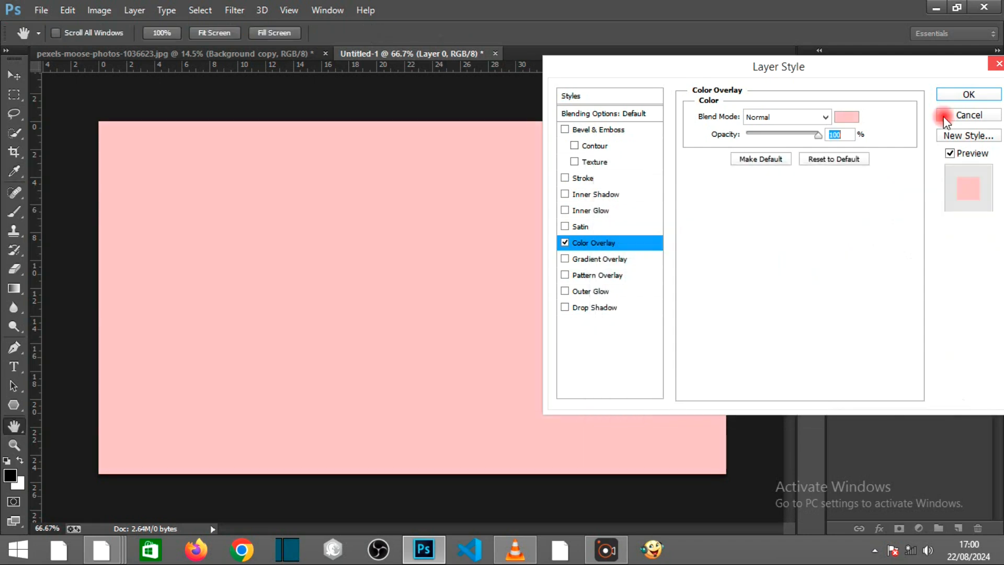
pyautogui.click(952, 93)
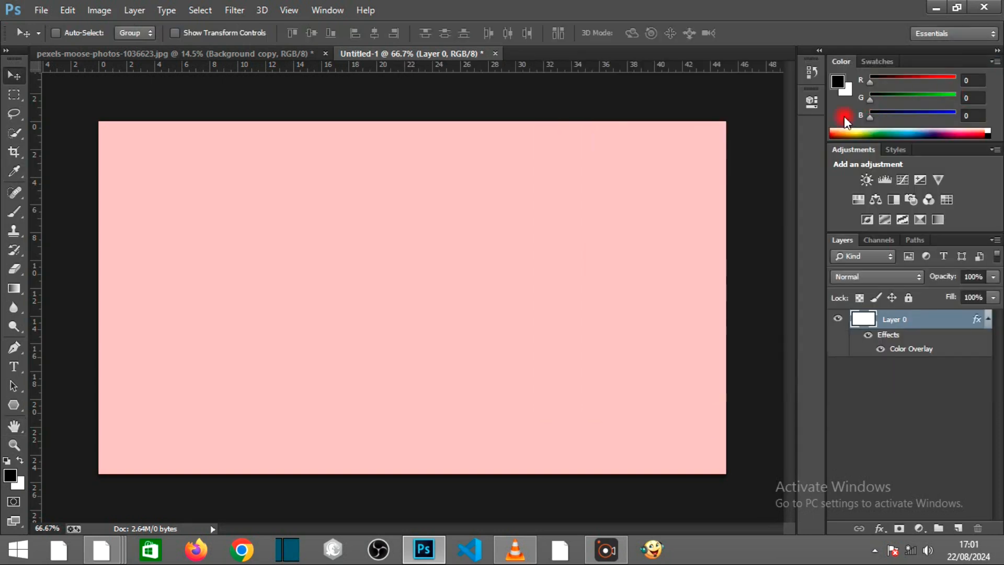
# Bring the masked woman into the pink document, scale her down to fit the canvas and position her near its middle
pyautogui.click(272, 54)
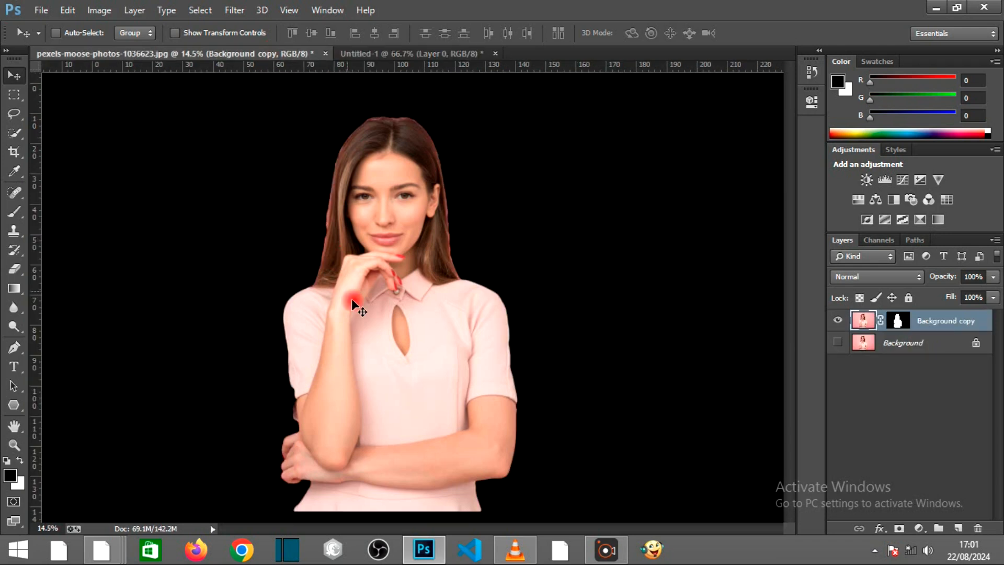
pyautogui.moveTo(407, 333)
pyautogui.mouseDown()
pyautogui.moveTo(450, 220)
pyautogui.moveTo(441, 51)
pyautogui.moveTo(412, 335)
pyautogui.mouseUp()
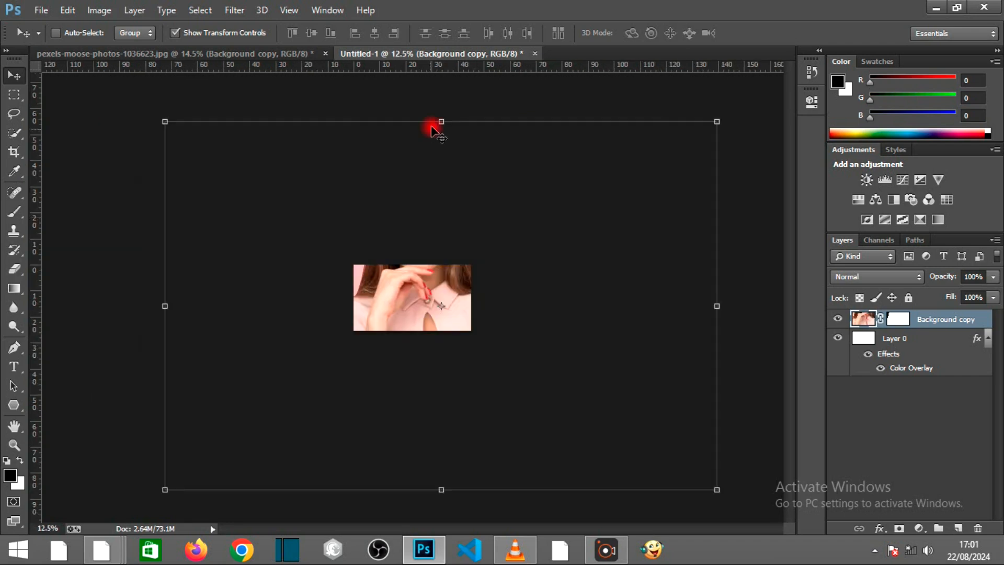
pyautogui.moveTo(440, 120); pyautogui.dragTo(441, 271)
pyautogui.moveTo(717, 305); pyautogui.dragTo(613, 303)
pyautogui.moveTo(481, 312); pyautogui.dragTo(376, 311)
pyautogui.moveTo(164, 306); pyautogui.dragTo(204, 308)
pyautogui.moveTo(251, 315); pyautogui.dragTo(327, 315)
pyautogui.scroll(4, 327, 314)
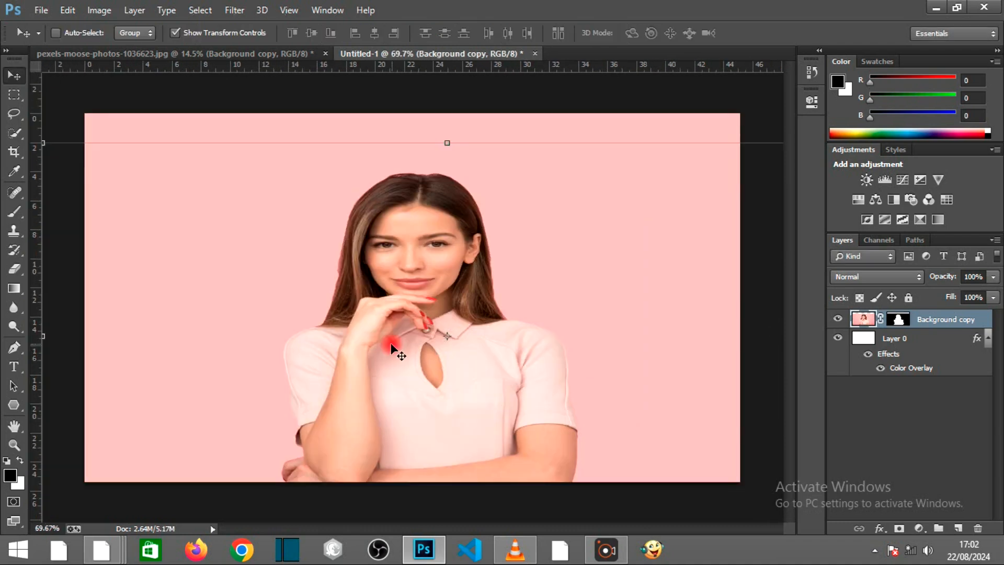
pyautogui.click(175, 33)
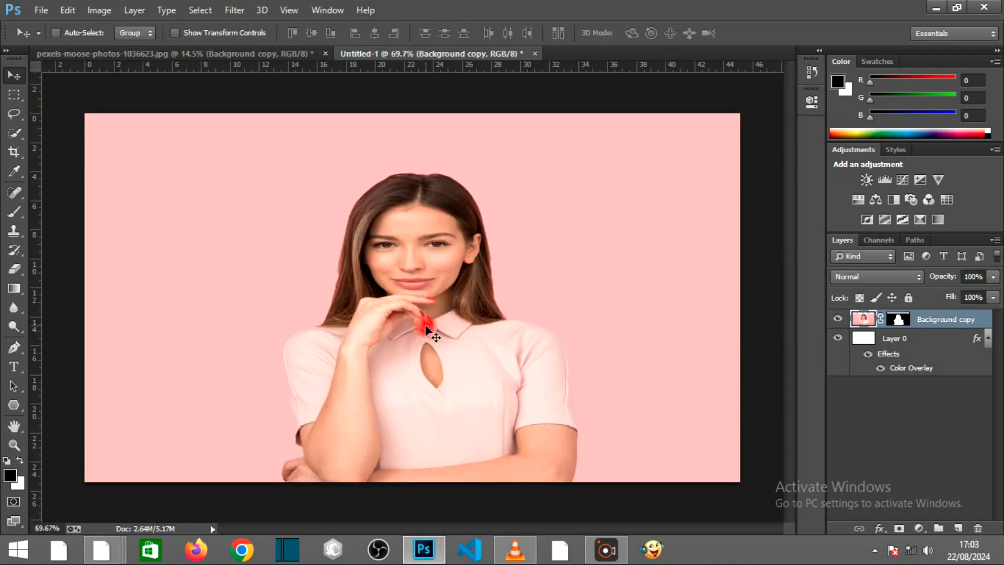
pyautogui.moveTo(440, 337); pyautogui.dragTo(442, 297)
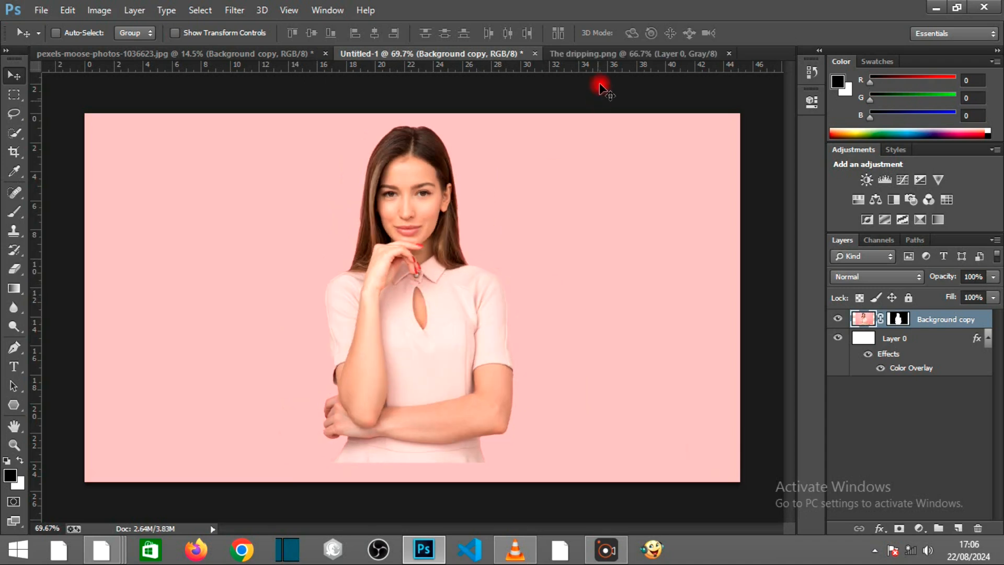
# Bring the white shape from The dripping.png into the pink document and scale it to 56.09% width and 56.92% height over the woman's lower body
pyautogui.click(593, 54)
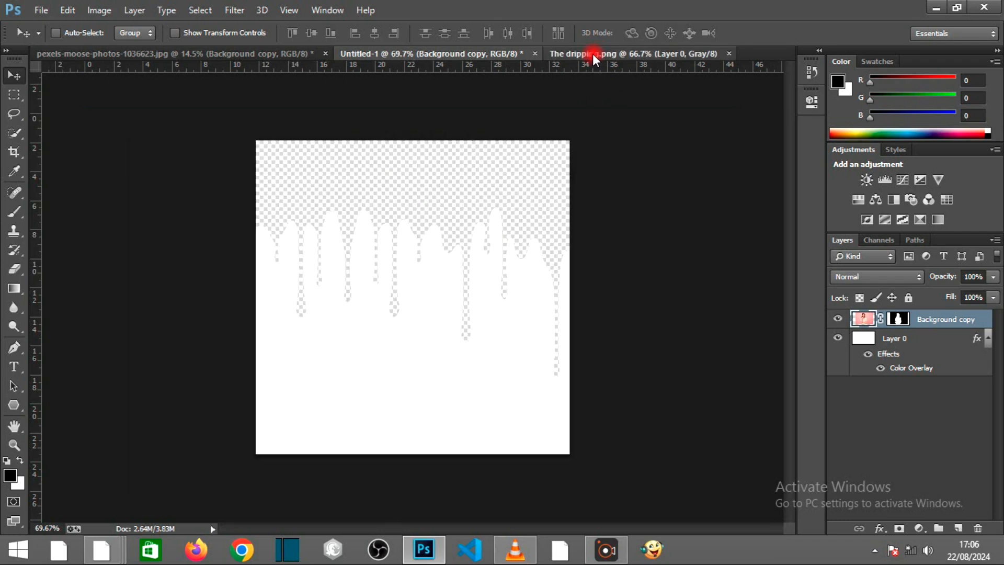
pyautogui.moveTo(426, 317); pyautogui.dragTo(430, 387)
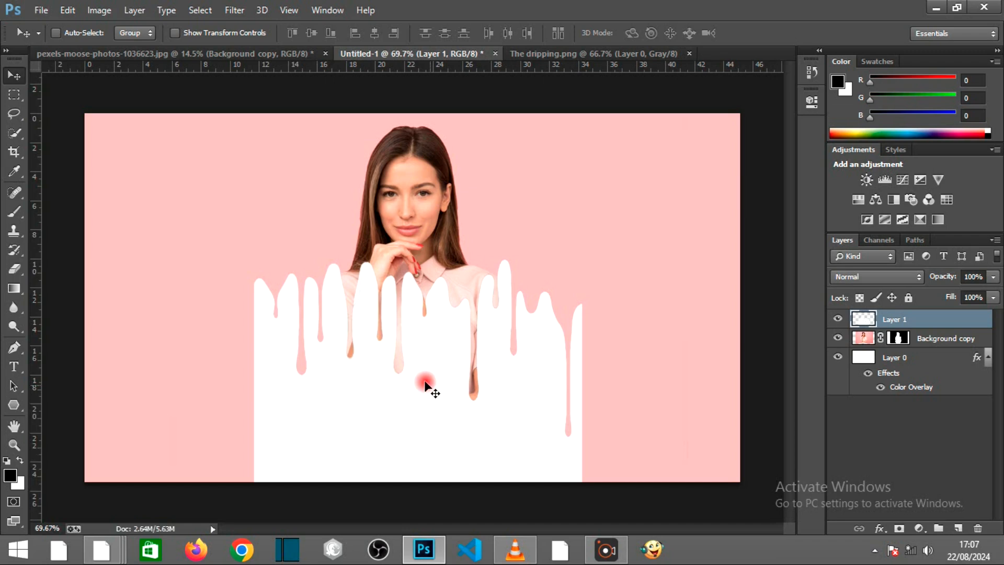
pyautogui.click(172, 33)
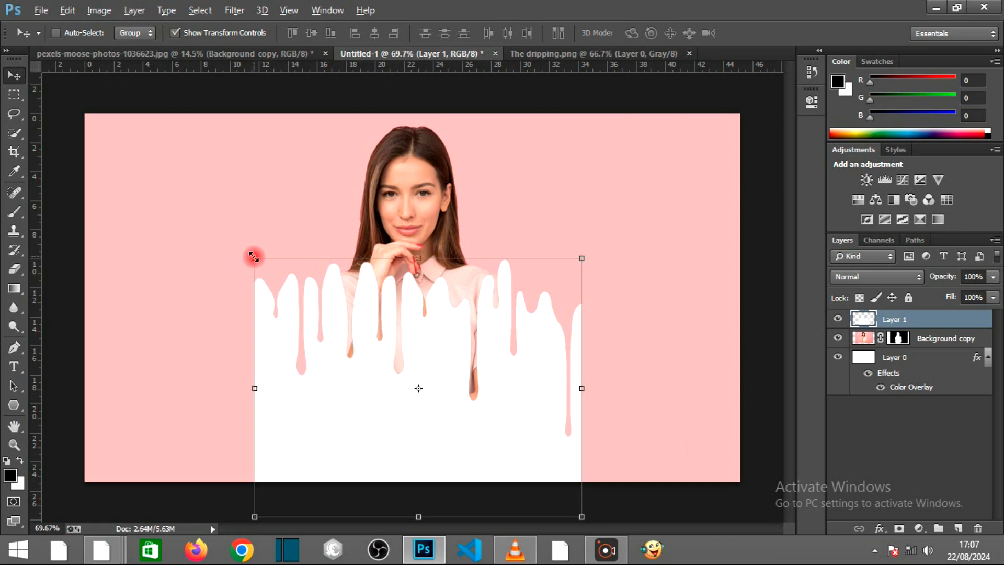
pyautogui.moveTo(254, 257); pyautogui.dragTo(331, 302)
pyautogui.moveTo(517, 387); pyautogui.dragTo(510, 388)
pyautogui.moveTo(330, 389); pyautogui.dragTo(327, 388)
pyautogui.moveTo(420, 473)
pyautogui.mouseDown()
pyautogui.moveTo(419, 444)
pyautogui.moveTo(420, 462)
pyautogui.mouseUp()
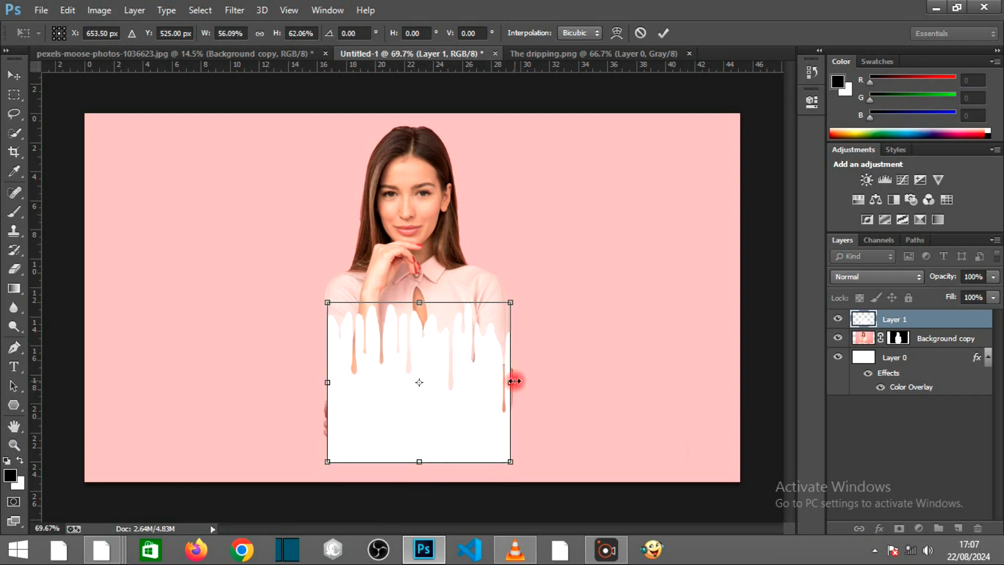
pyautogui.moveTo(426, 302); pyautogui.dragTo(419, 315)
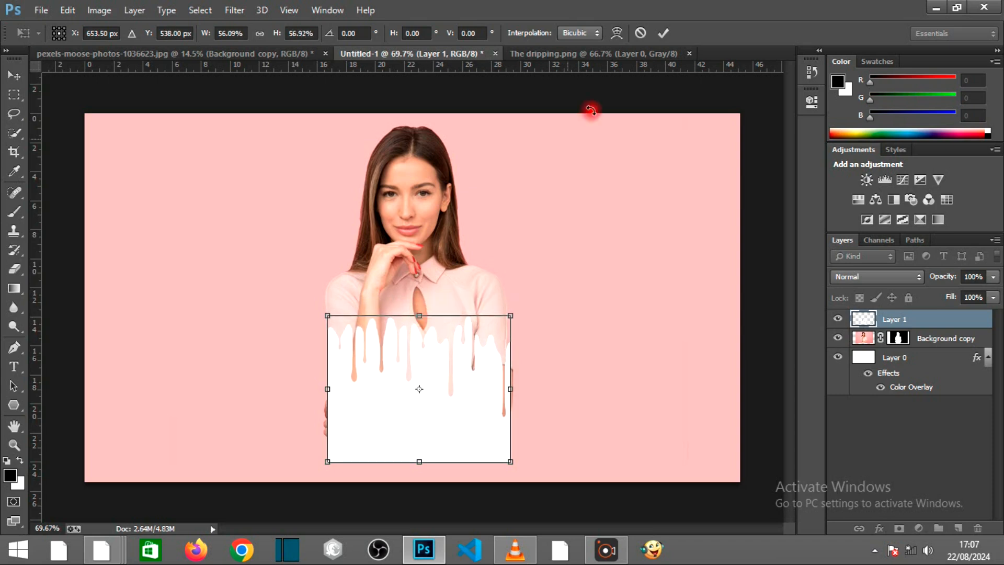
pyautogui.click(663, 33)
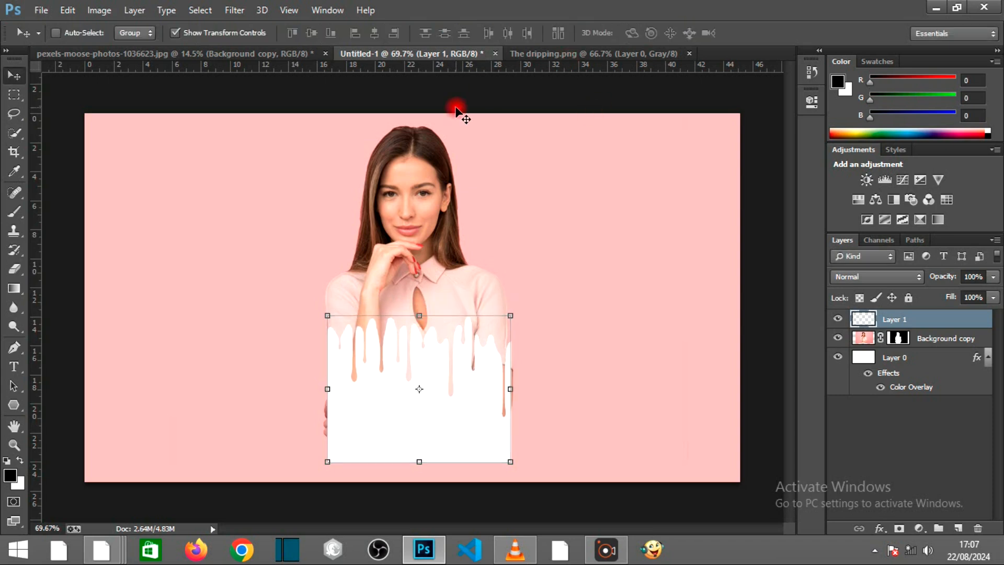
pyautogui.click(174, 33)
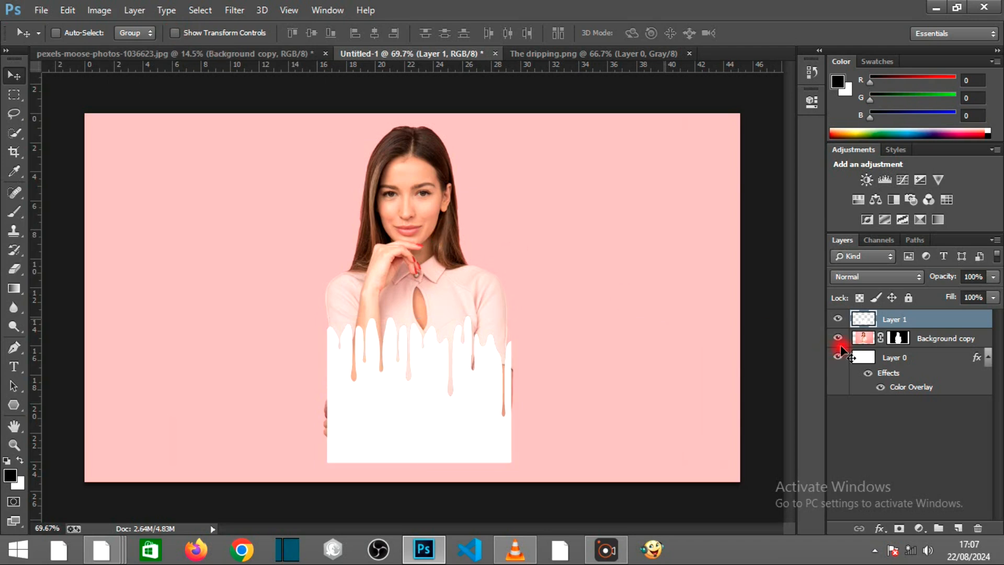
# Load the white drip shape on Layer 1 as a selection and remove that area from the woman on the Background copy layer
pyautogui.keyDown('ctrl'); pyautogui.click(865, 325); pyautogui.keyUp('ctrl')
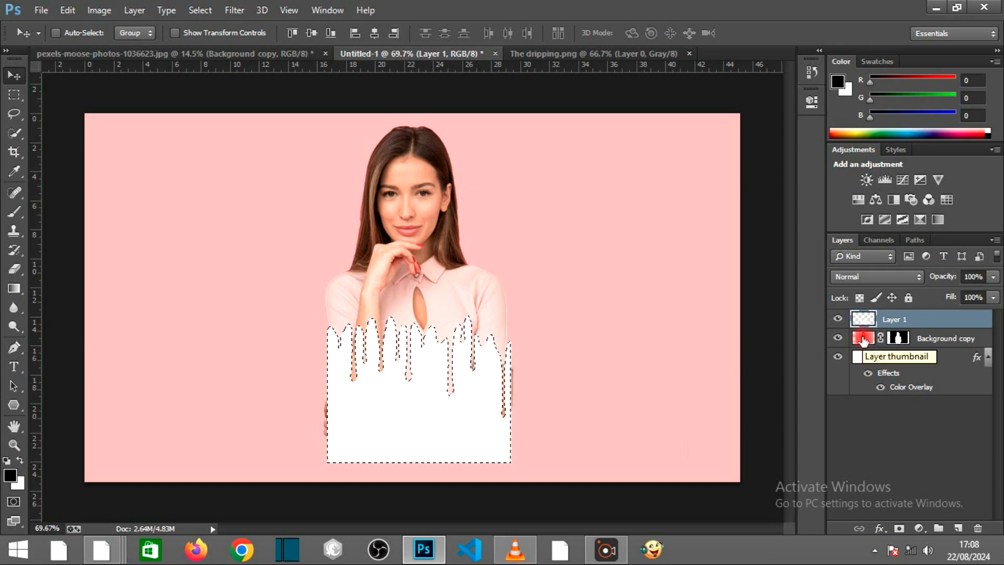
pyautogui.click(865, 340)
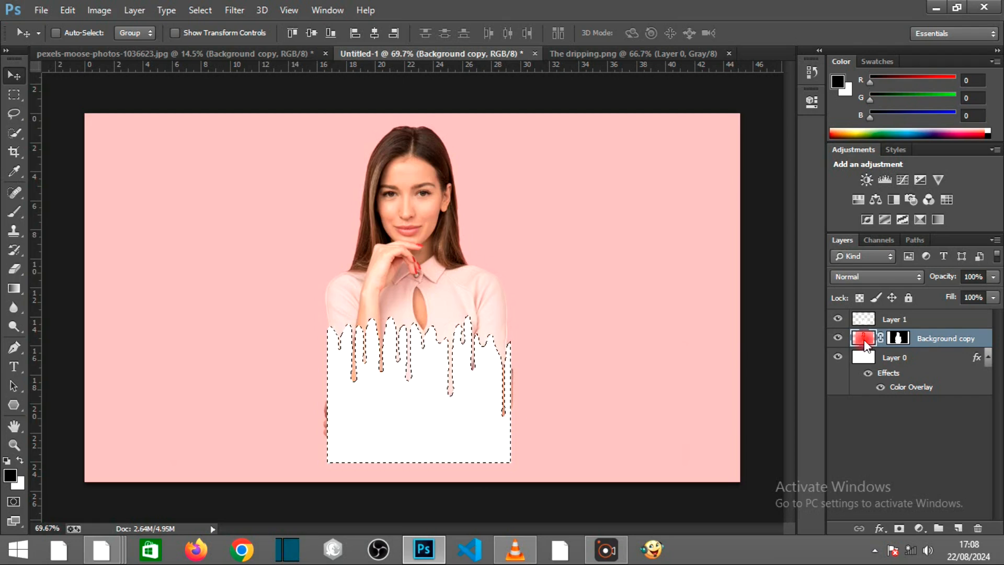
pyautogui.hotkey('ctrl', 'alt', 'e')
# Hide the white drip shape on Layer 1 and clear the selection around the drips
pyautogui.click(838, 319)
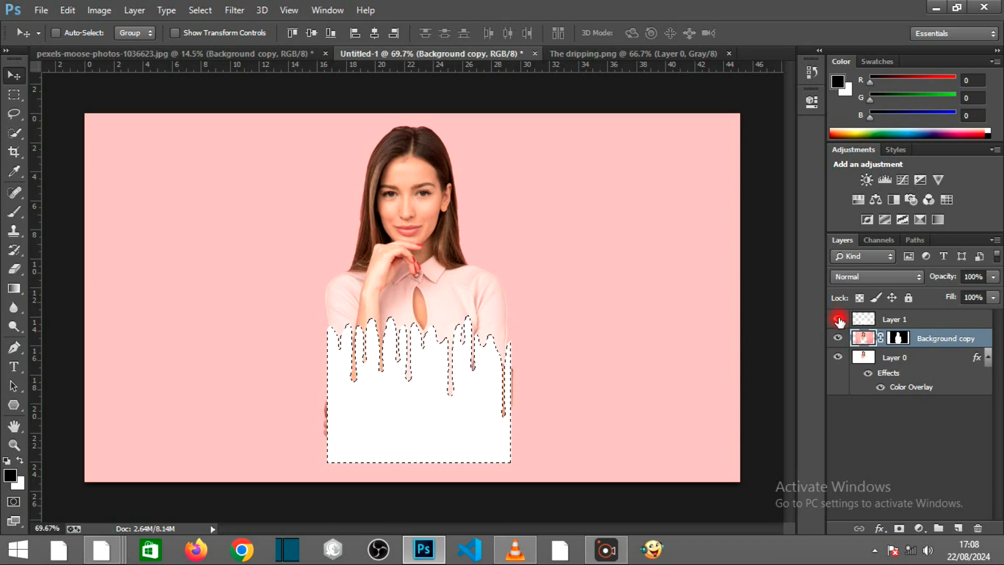
pyautogui.click(838, 319)
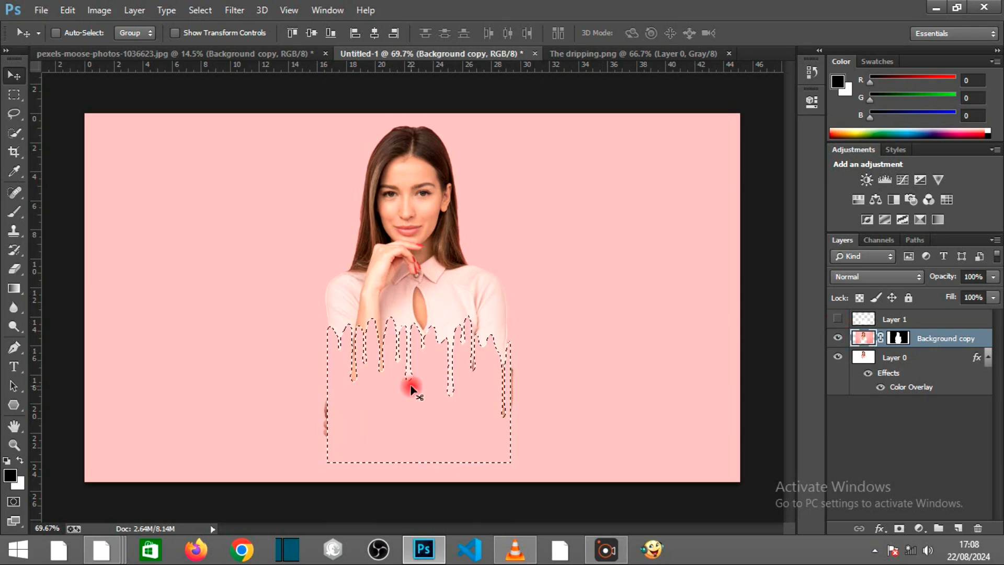
pyautogui.hotkey('ctrl', 'd')
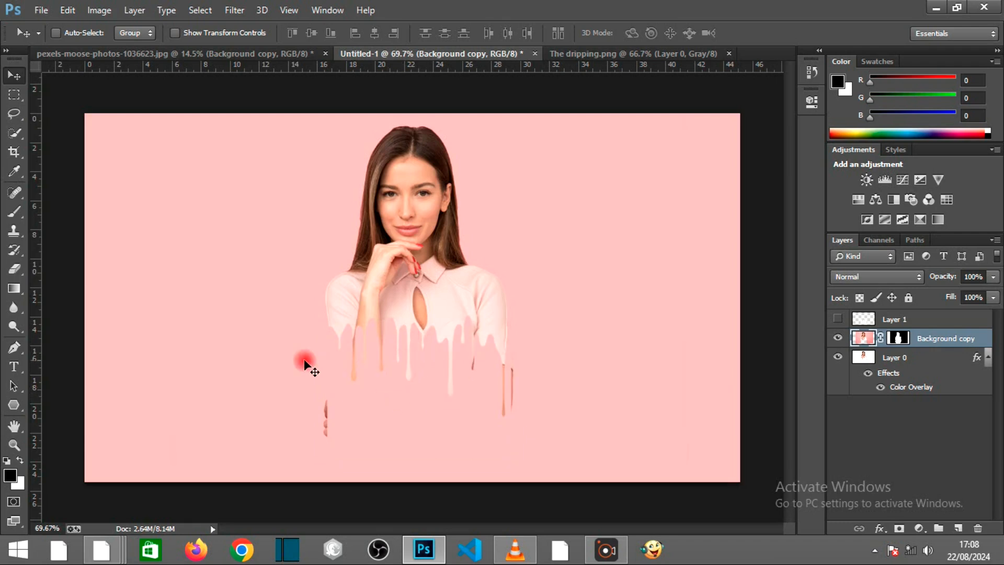
# Erase the leftover arm and sleeve fragments and stray brown drips around the woman's lower edge with a 13 px Eraser
pyautogui.click(15, 268)
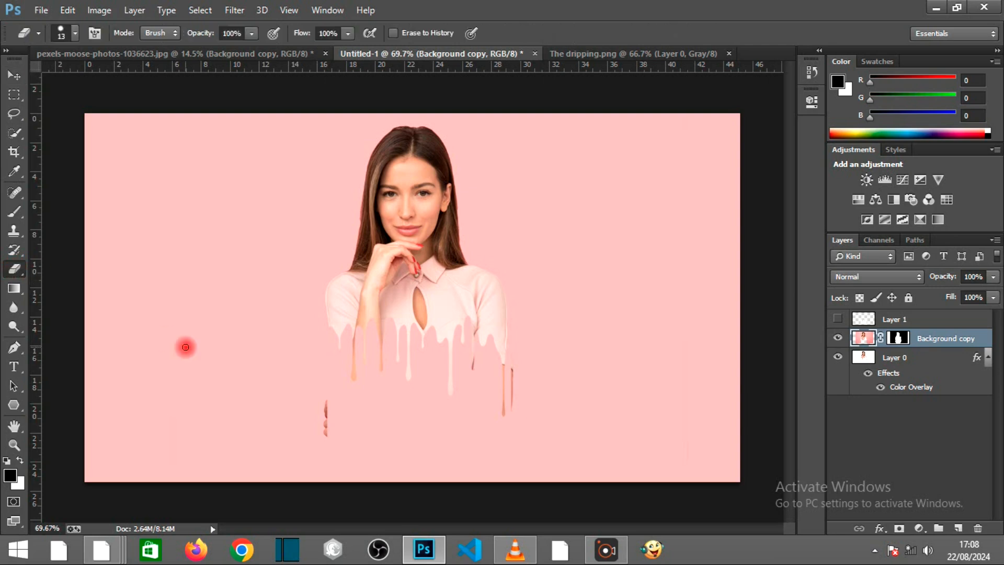
pyautogui.moveTo(318, 404)
pyautogui.mouseDown()
pyautogui.moveTo(324, 432)
pyautogui.moveTo(327, 422)
pyautogui.mouseUp()
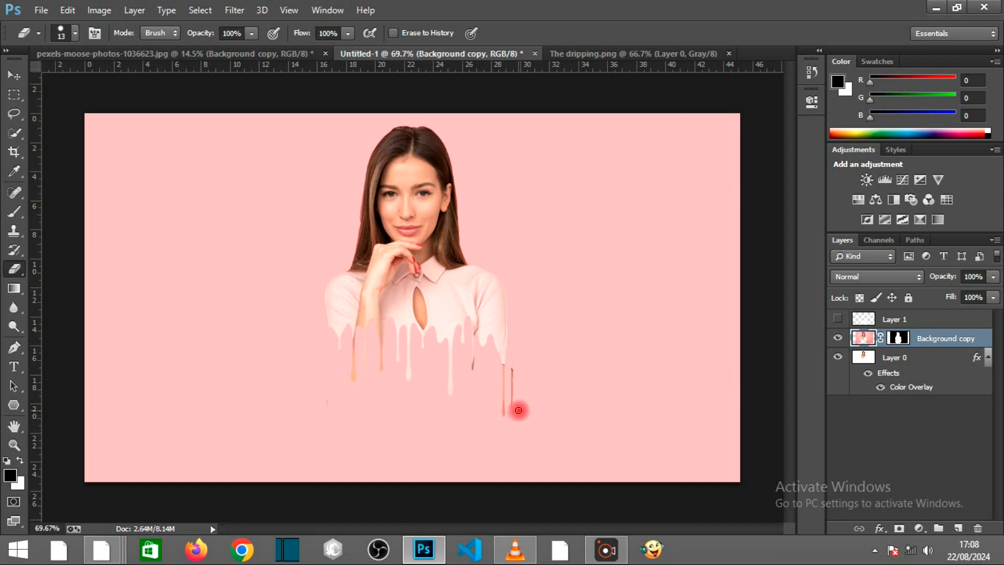
pyautogui.moveTo(514, 411); pyautogui.dragTo(512, 377)
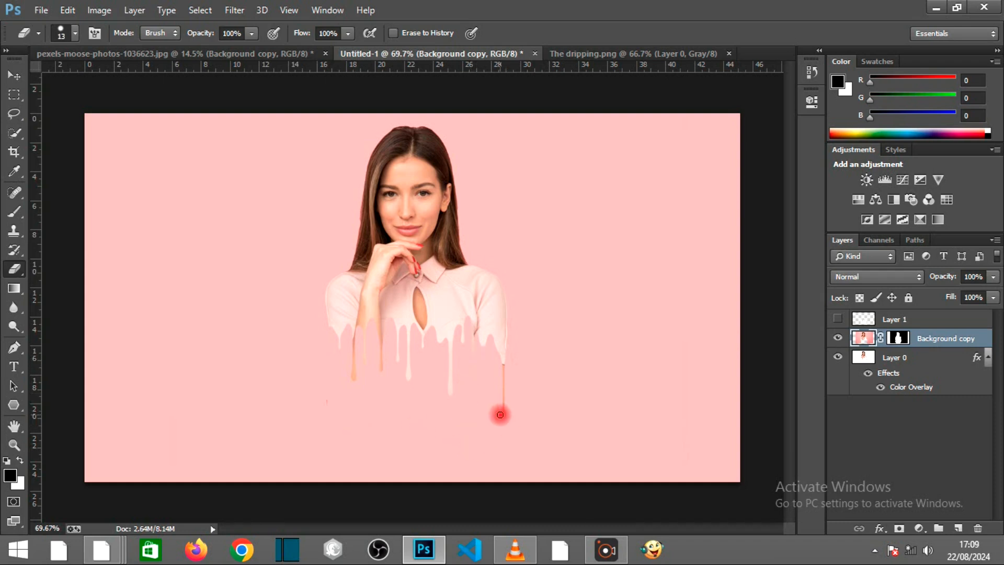
pyautogui.moveTo(505, 404); pyautogui.dragTo(503, 371)
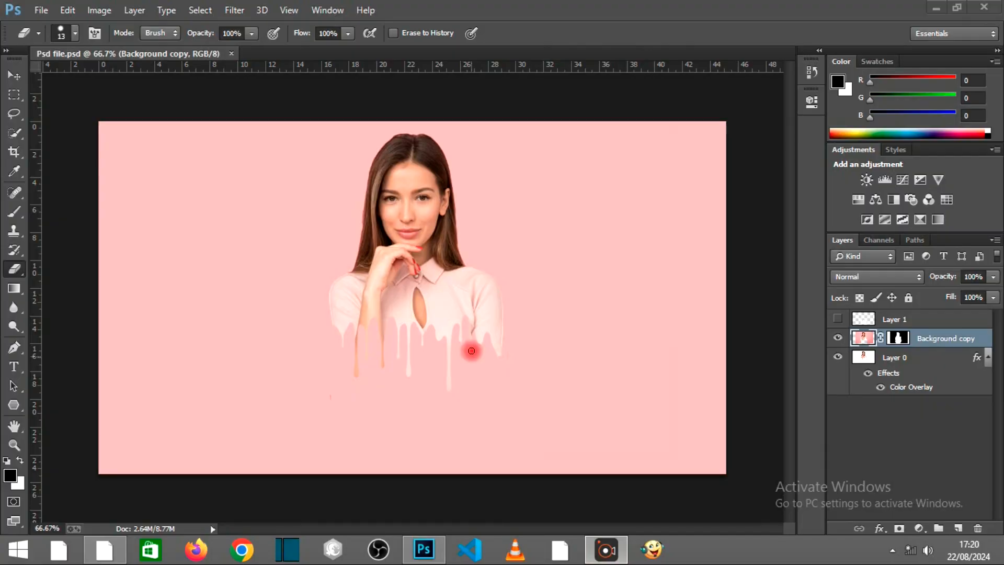
pyautogui.click(471, 350)
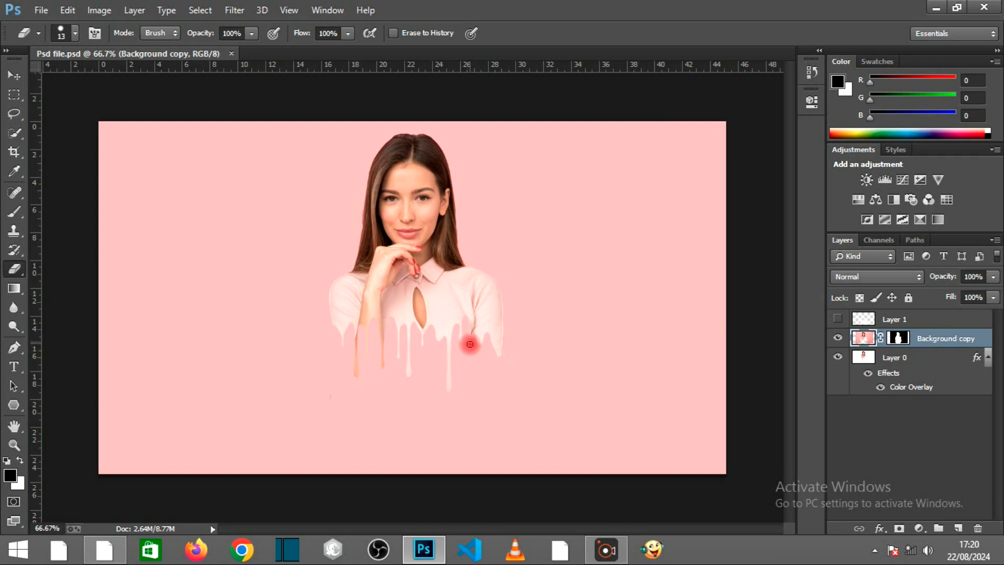
pyautogui.click(469, 343)
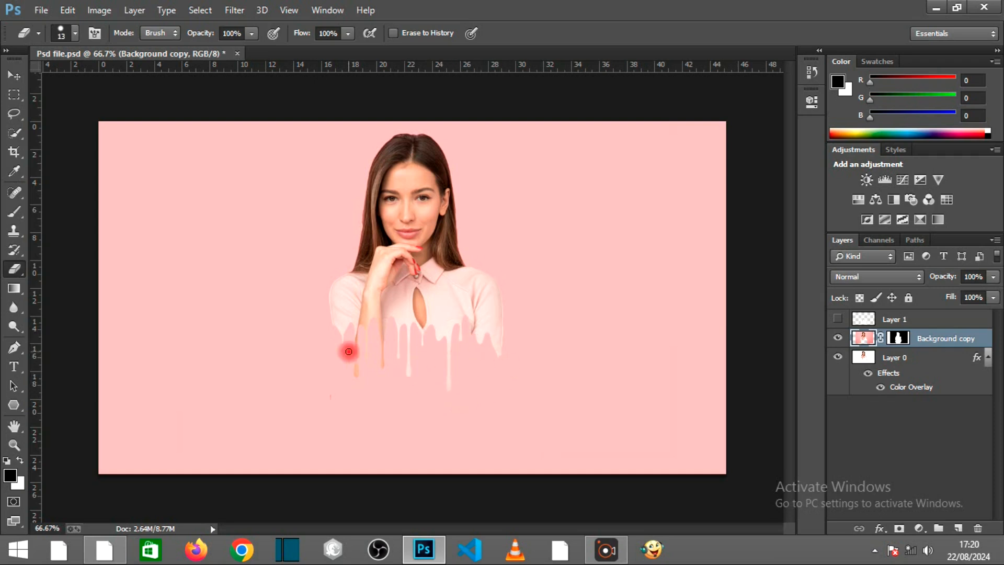
pyautogui.click(15, 76)
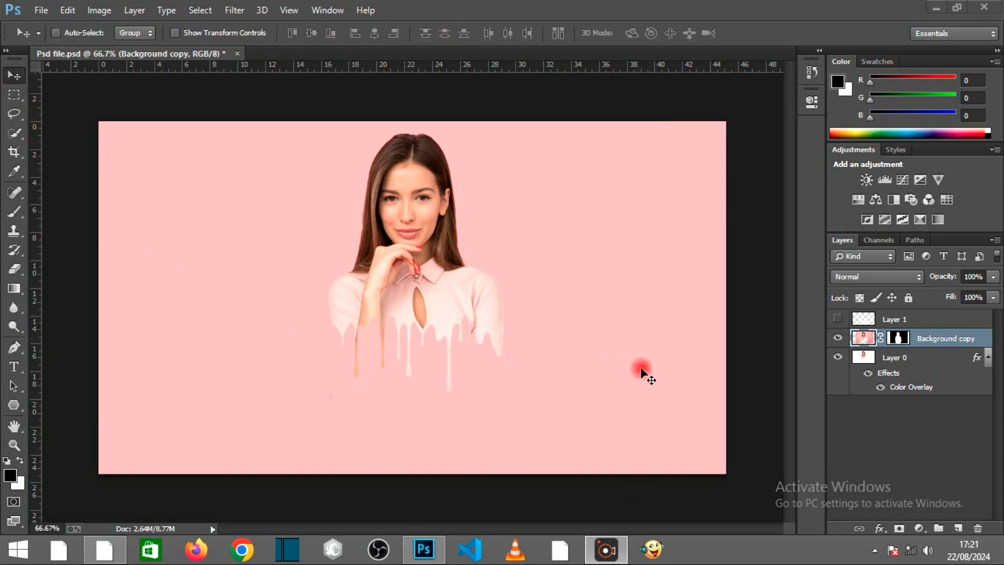
# Add a black Multiply Drop Shadow at nearly 100% opacity to the woman's layer and move her slightly down and to the left
pyautogui.click(878, 530)
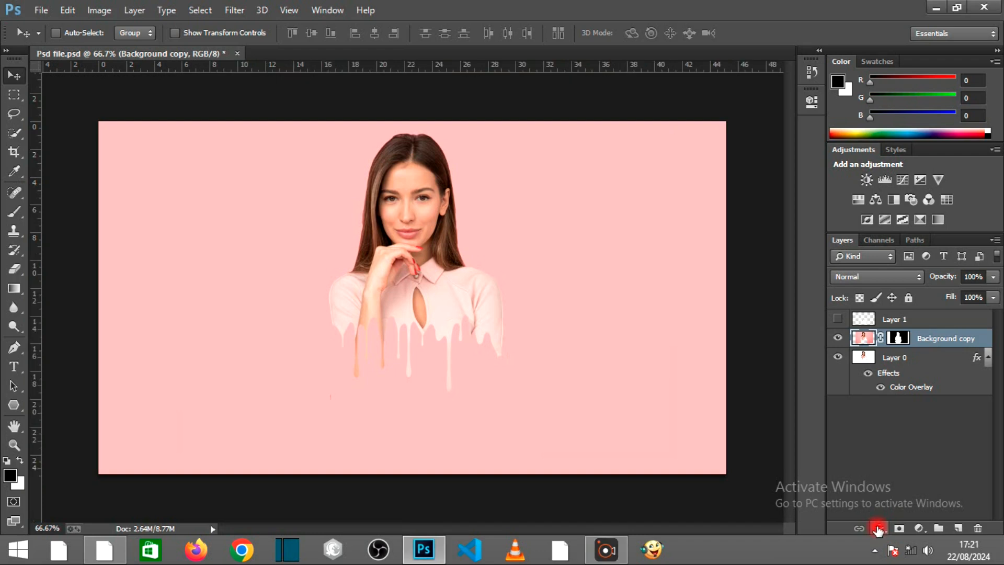
pyautogui.click(878, 529)
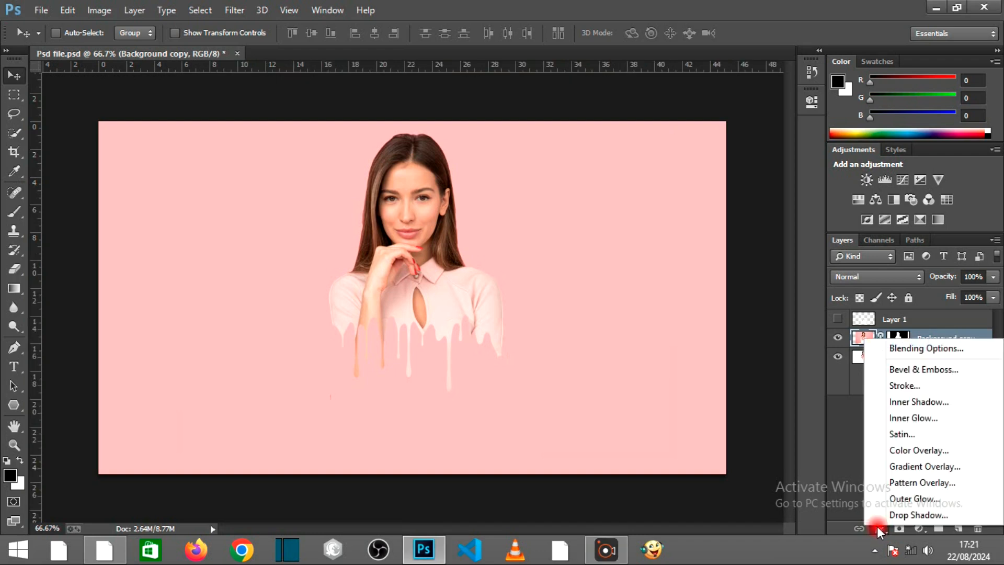
pyautogui.click(899, 512)
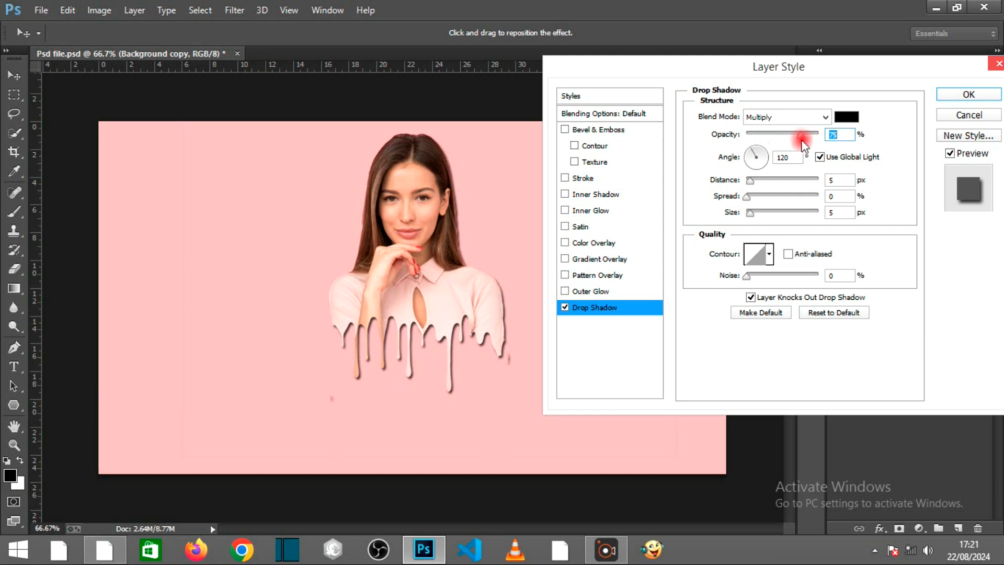
pyautogui.moveTo(810, 138); pyautogui.dragTo(816, 138)
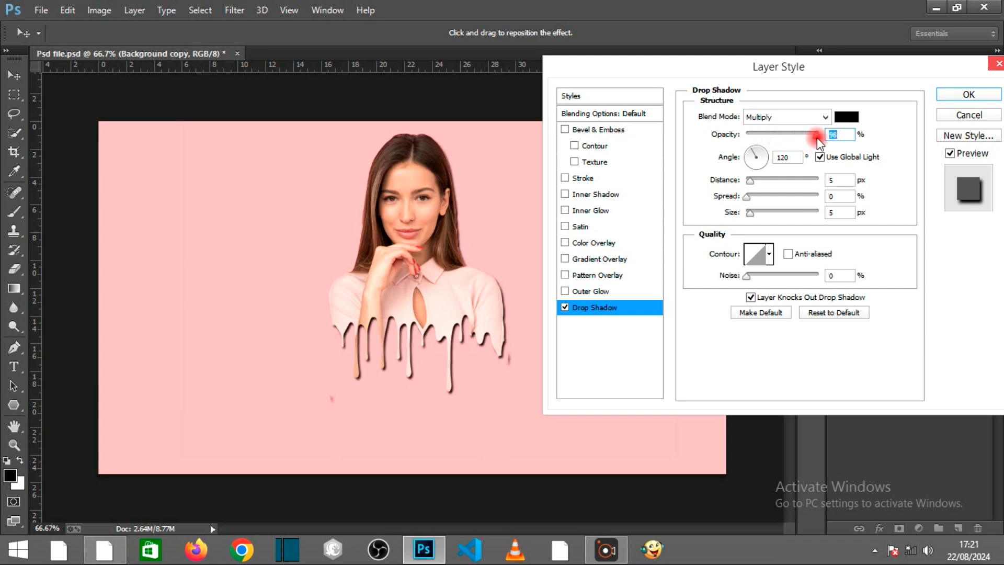
pyautogui.click(791, 157)
pyautogui.click(962, 94)
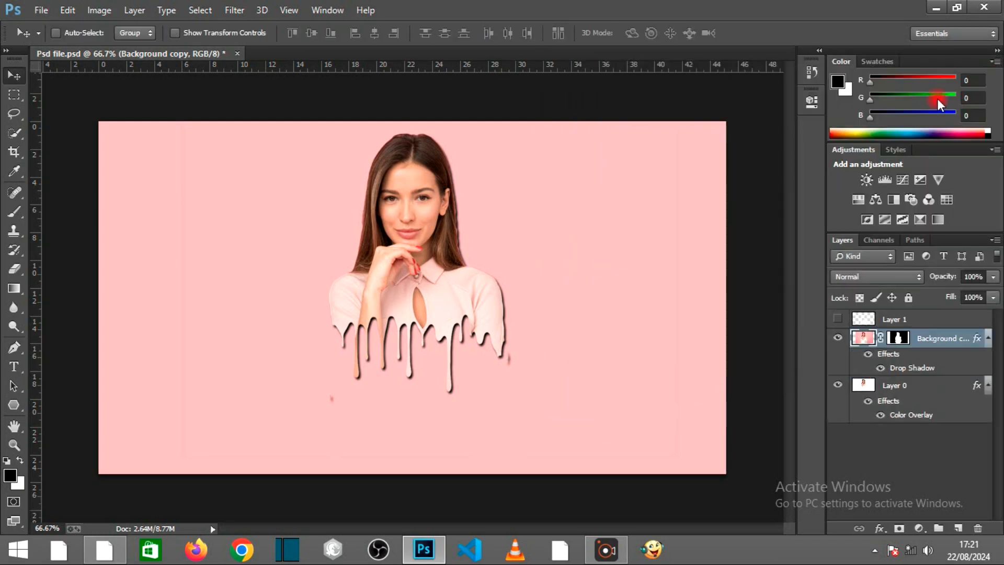
pyautogui.moveTo(464, 264); pyautogui.dragTo(443, 284)
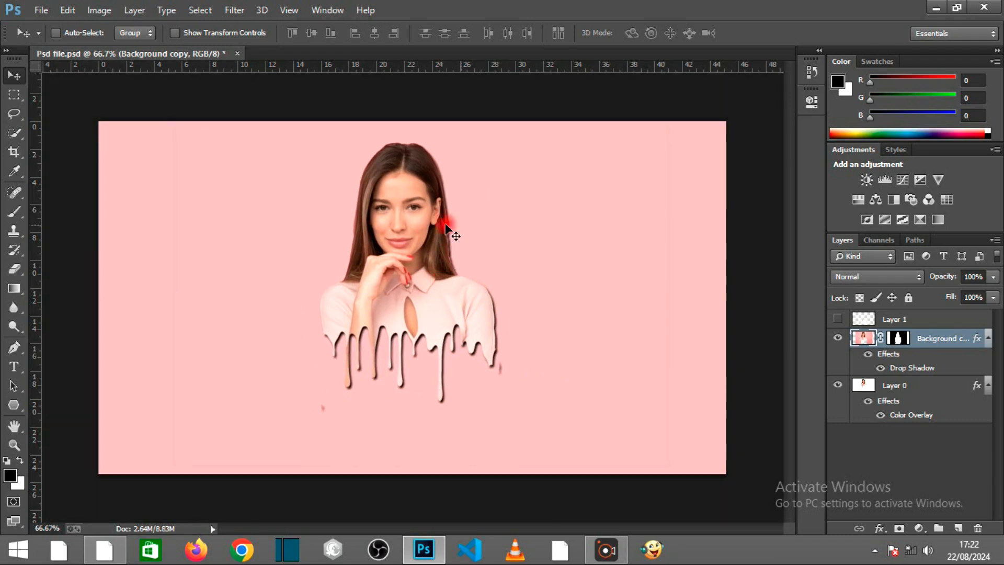